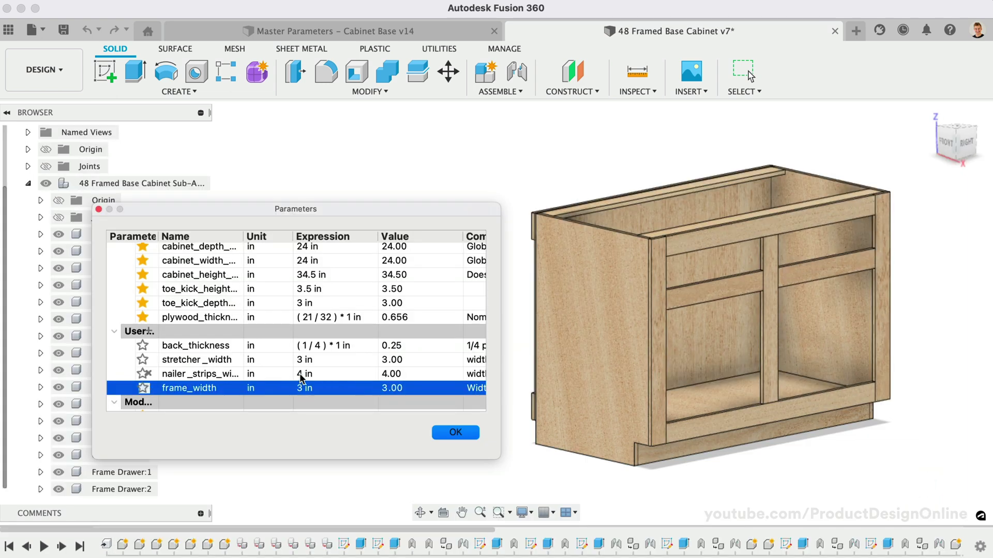
Set stretcher_width to 3.5 in and revise nailer_strips_width in the framed cabinet's parameters
{"action": "double_click", "coordinate": [302, 361]}
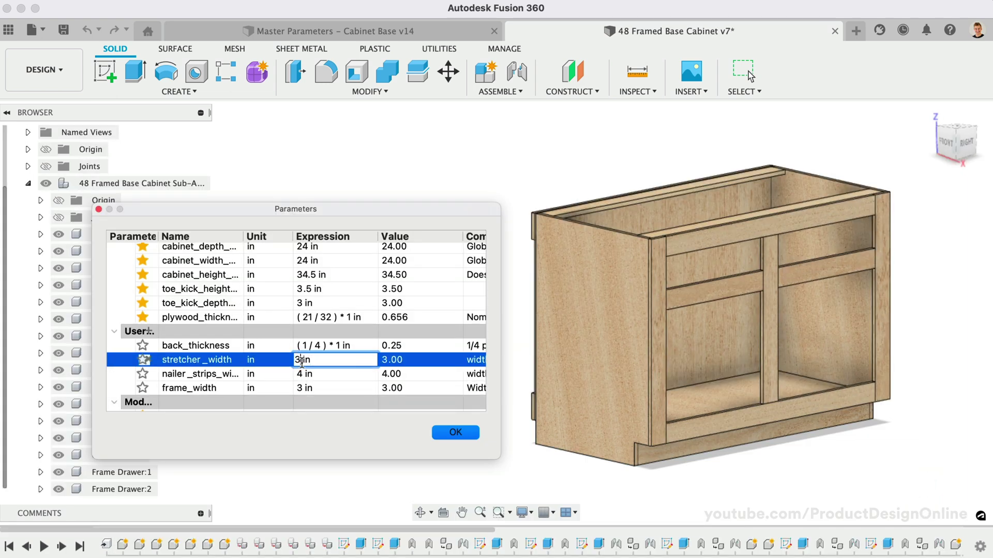
{"action": "type", "text": ".5"}
{"action": "key", "text": "Return"}
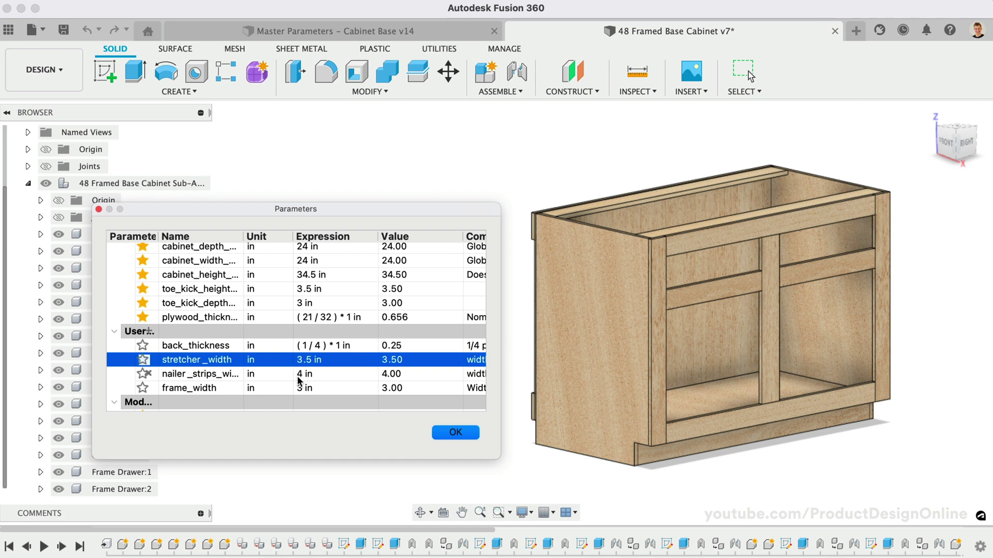
{"action": "left_click", "coordinate": [299, 378]}
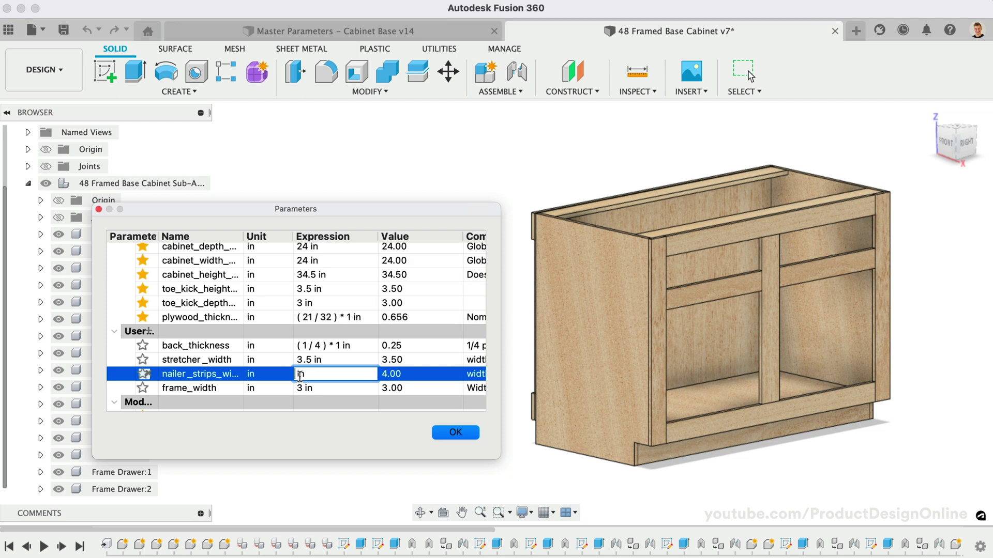
{"action": "type", "text": "3"}
{"action": "key", "text": "Return"}
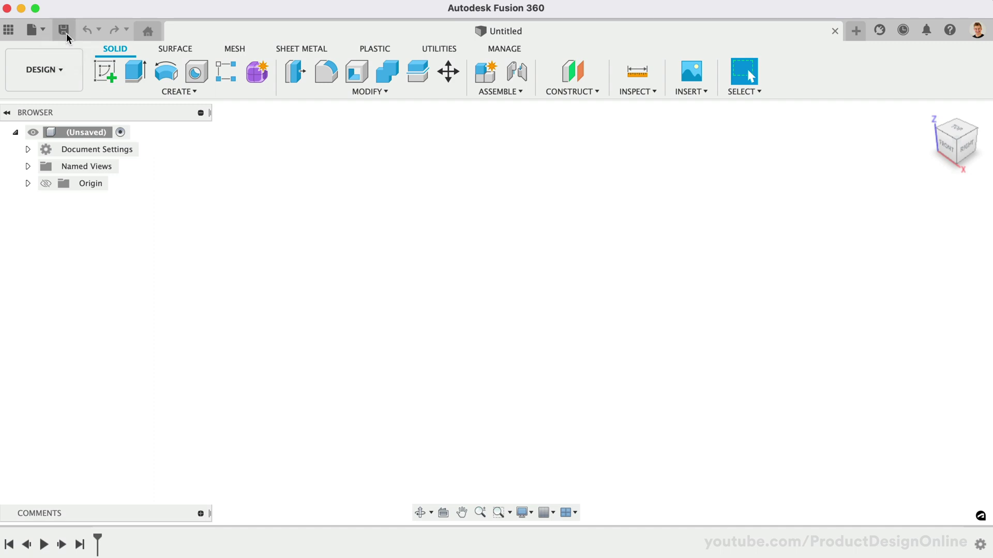
Save the empty design as 'Master Parameters - Base Cabinet' in the Demo Files folder
{"action": "left_click", "coordinate": [63, 31]}
{"action": "type", "text": "Master Parameters"}
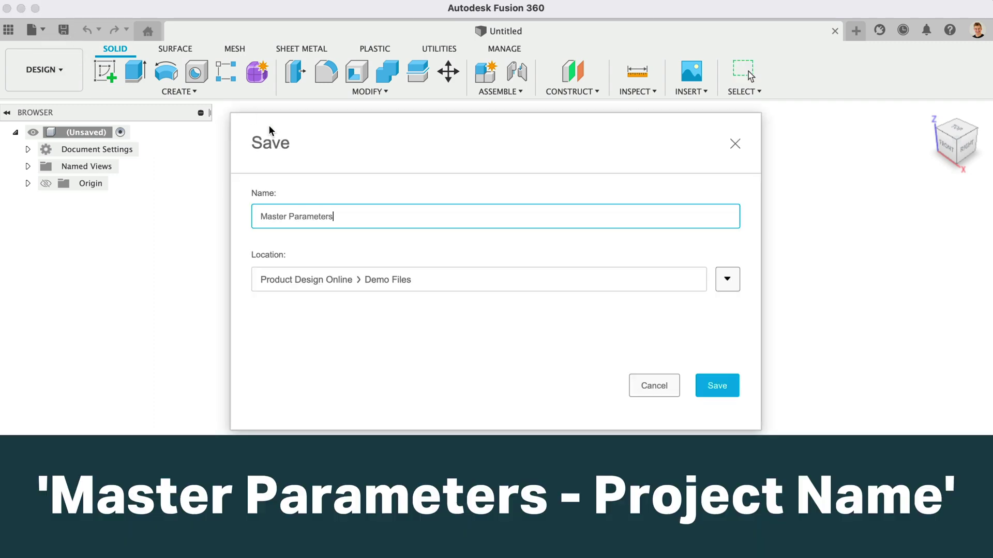
{"action": "type", "text": " - Base Cabinet"}
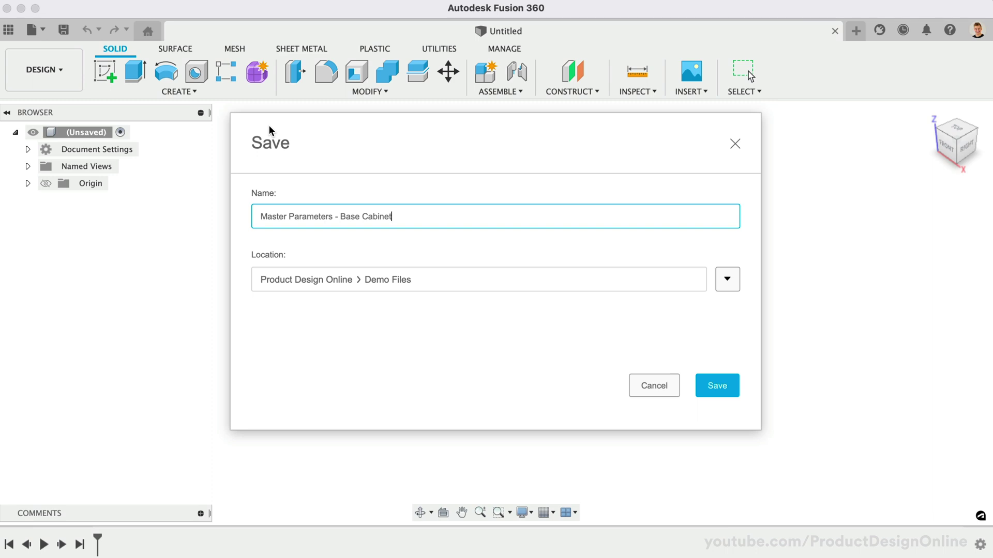
{"action": "left_click", "coordinate": [714, 386]}
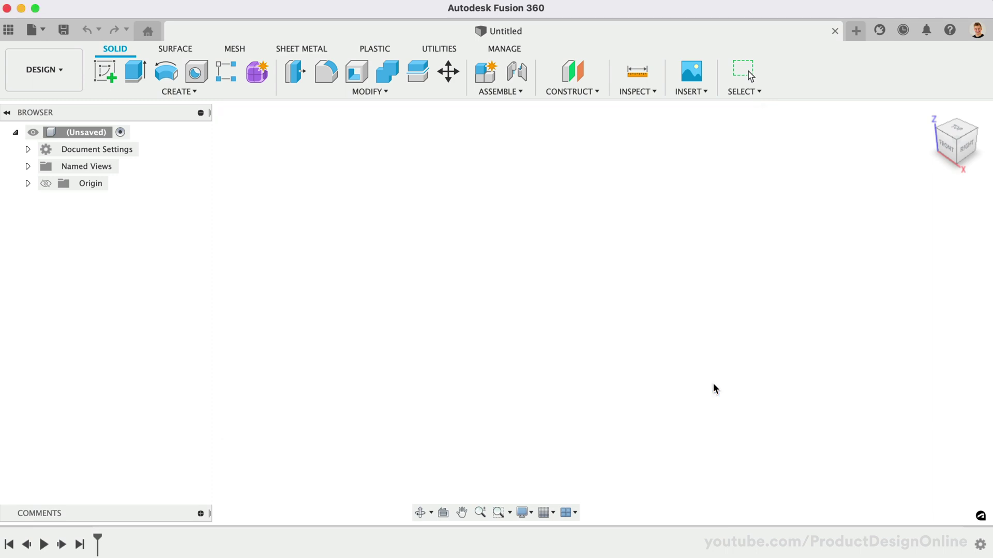
{"action": "left_click", "coordinate": [368, 93]}
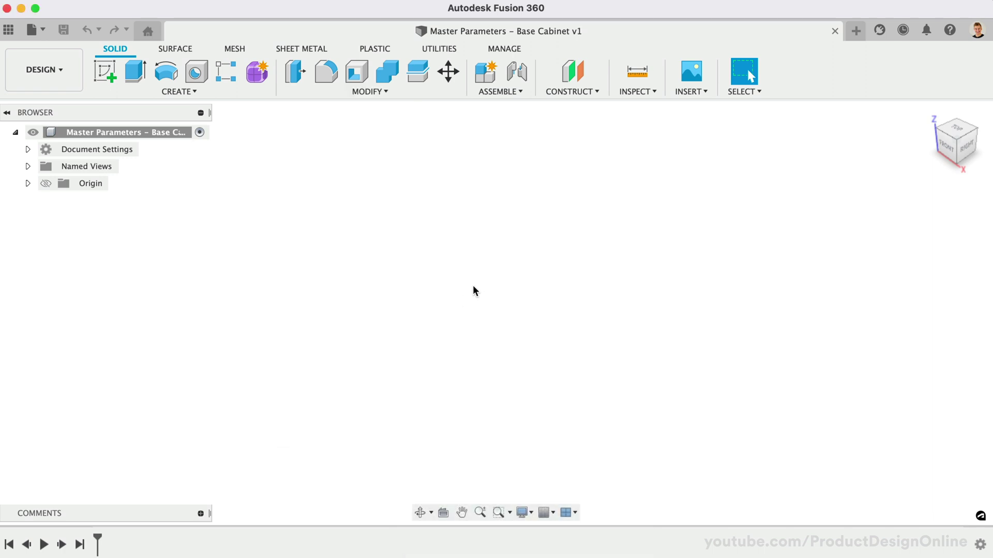
{"action": "type", "text": "sparam"}
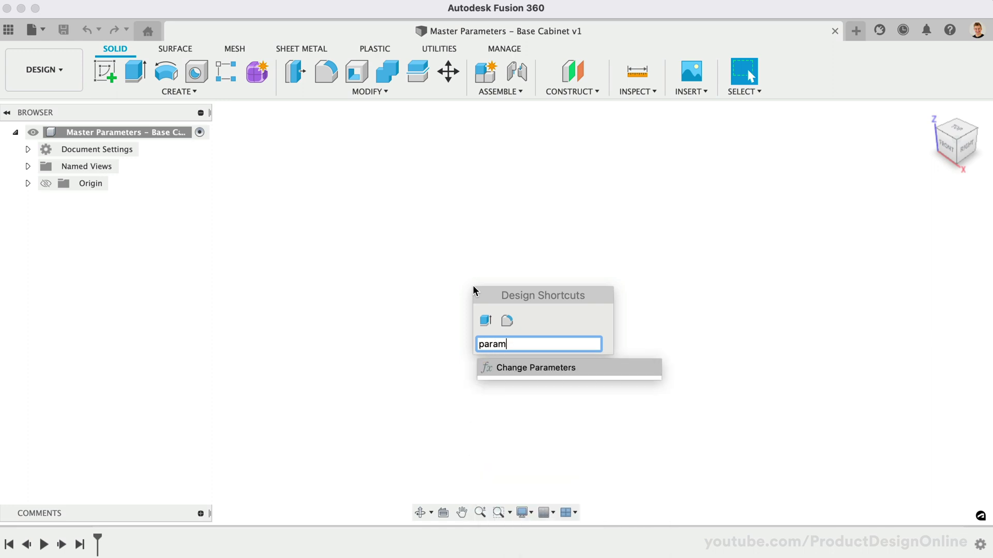
Add user parameters cabinet_depth, cabinet_width, cabinet_height, toe_kick_height, toe_kick_depth and plywood_thickness
{"action": "key", "text": "Return"}
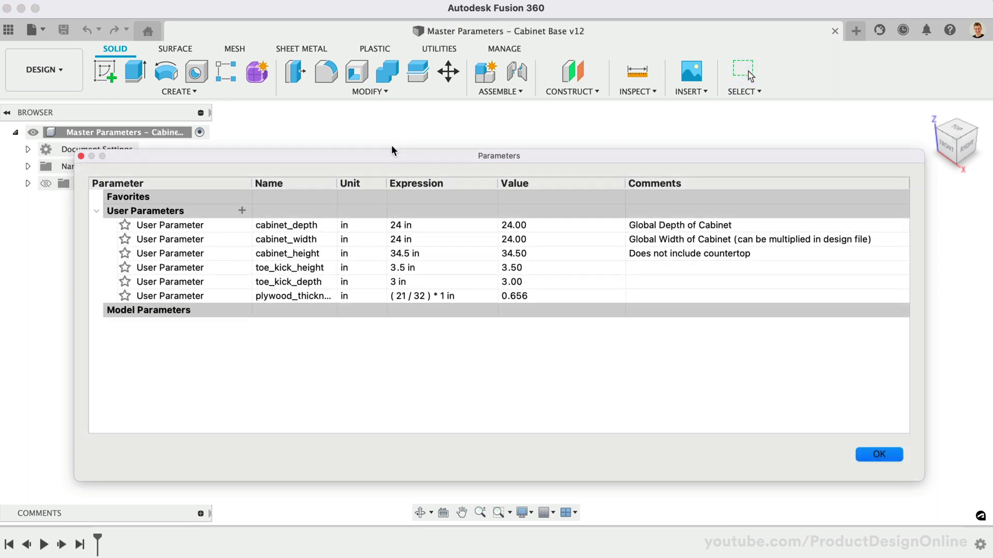
{"action": "mouse_move", "coordinate": [170, 282]}
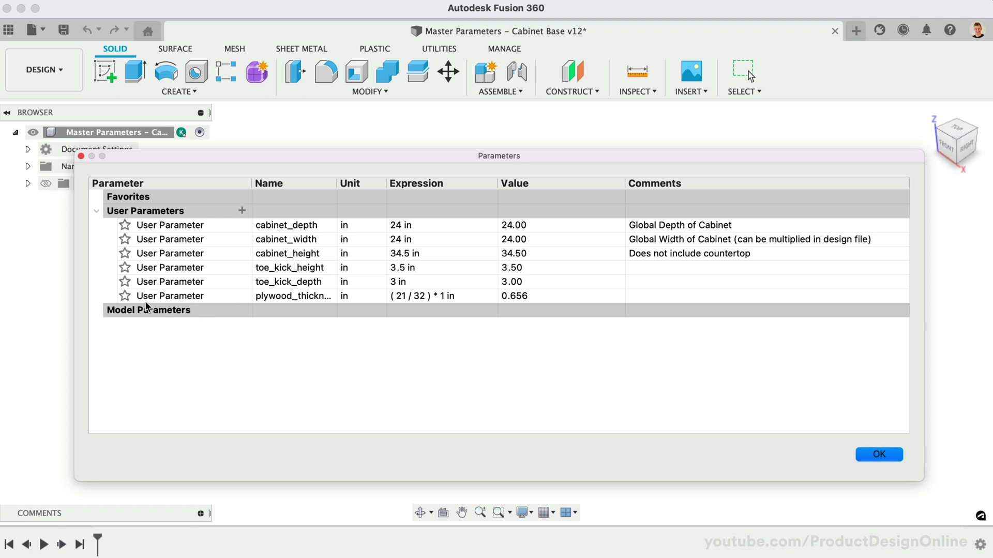
Favorite plywood_thickness, toe_kick_height, cabinet_height and the remaining cabinet parameters, then close the list
{"action": "left_click", "coordinate": [125, 295]}
{"action": "left_click", "coordinate": [125, 295]}
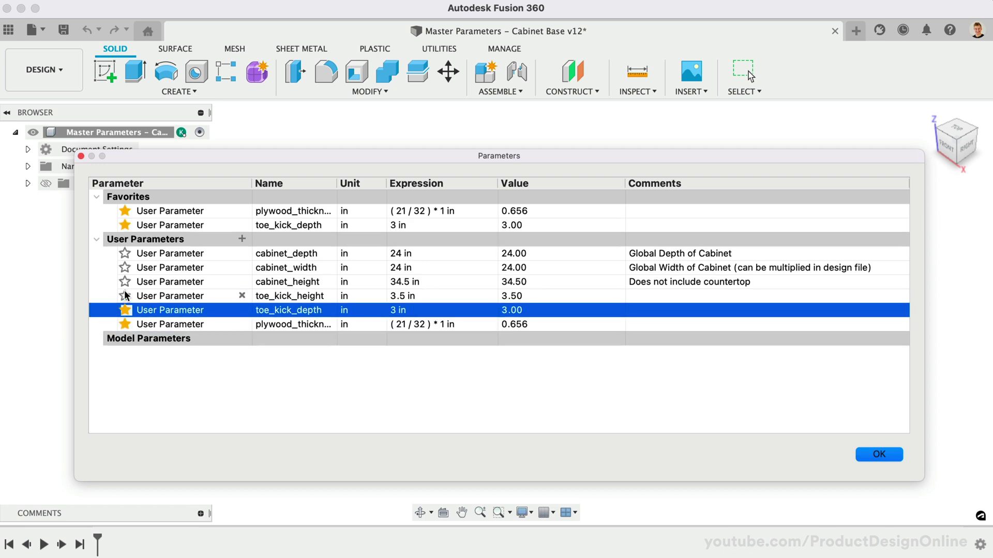
{"action": "left_click", "coordinate": [125, 296]}
{"action": "left_click", "coordinate": [124, 296]}
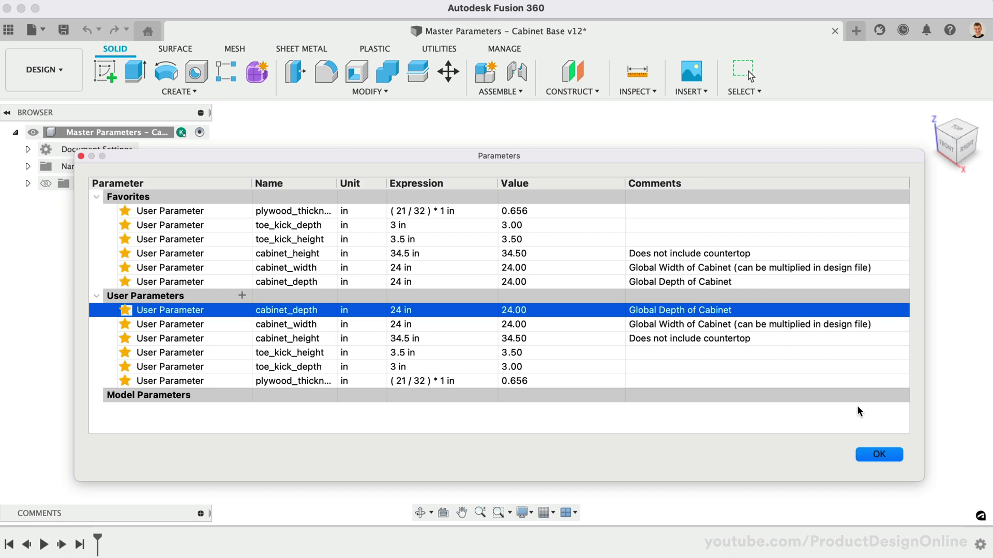
{"action": "left_click", "coordinate": [878, 454]}
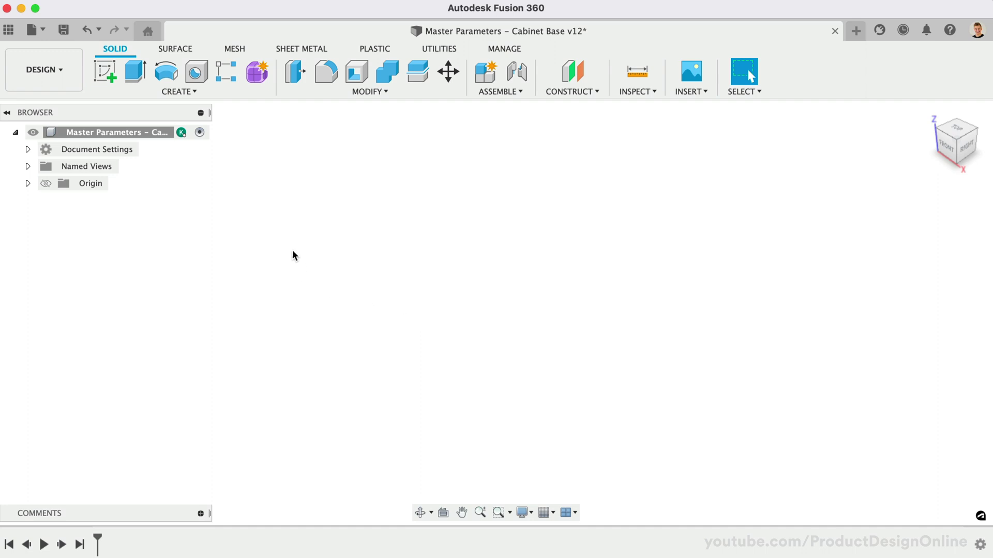
Start a Derive from the master parameters design, saving it as a new version first
{"action": "left_click", "coordinate": [200, 91]}
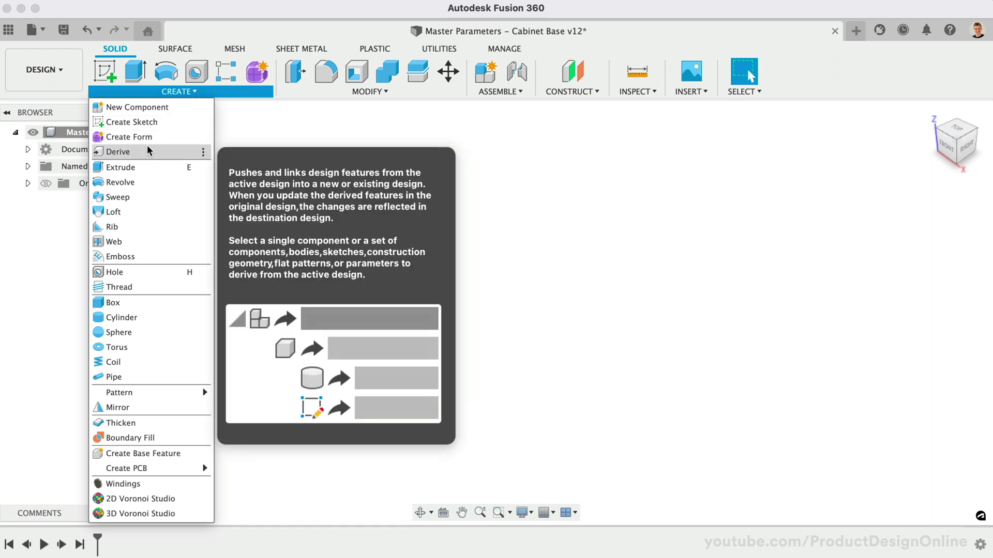
{"action": "left_click", "coordinate": [146, 152]}
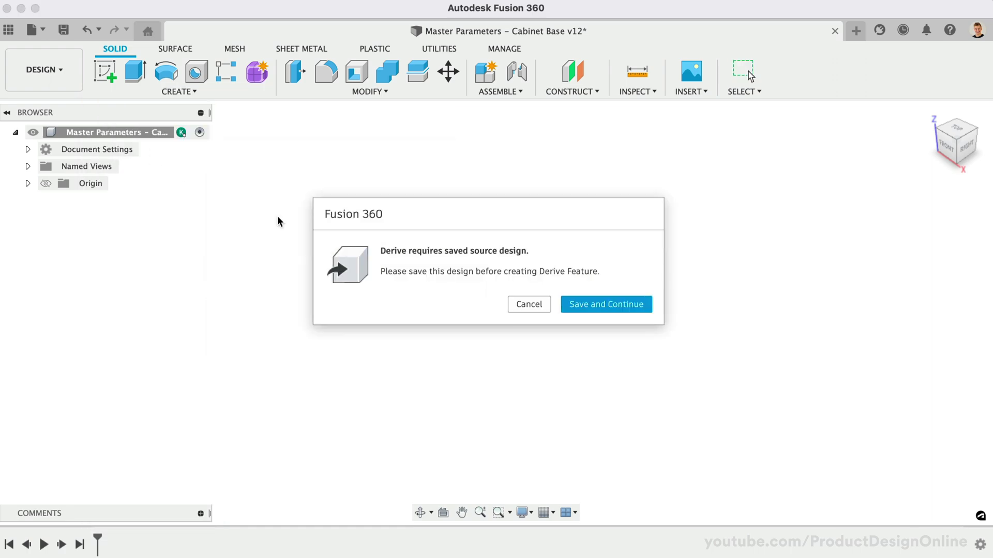
{"action": "left_click", "coordinate": [590, 310]}
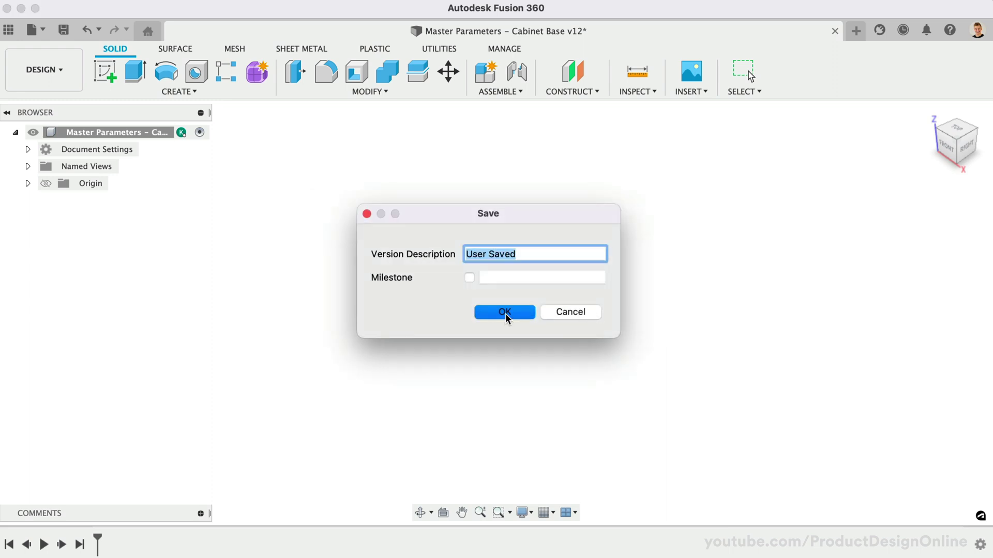
{"action": "left_click", "coordinate": [505, 314]}
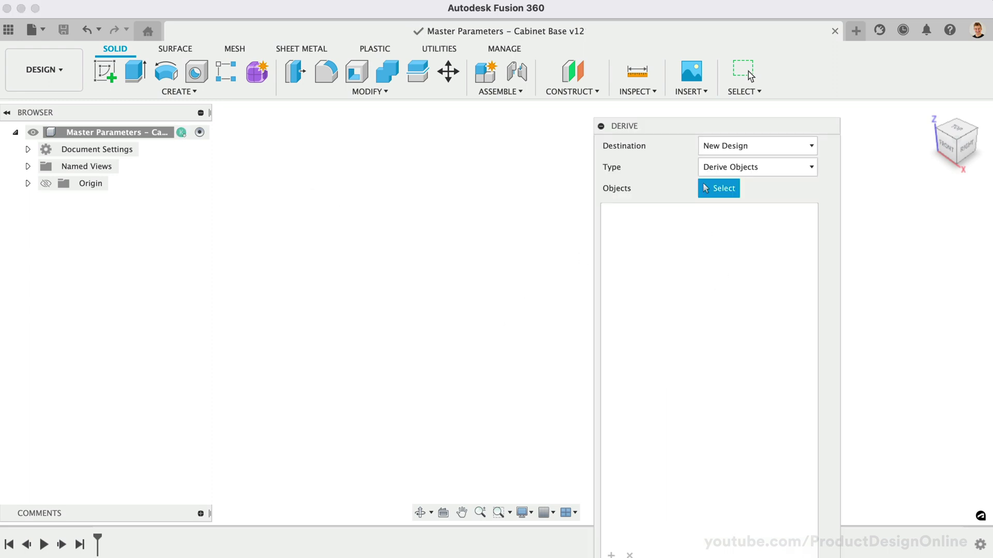
Include the favorite parameters in the derive and create the new derived design
{"action": "mouse_move", "coordinate": [860, 506]}
{"action": "left_mouse_down"}
{"action": "mouse_move", "coordinate": [896, 471]}
{"action": "mouse_move", "coordinate": [897, 485]}
{"action": "left_mouse_up"}
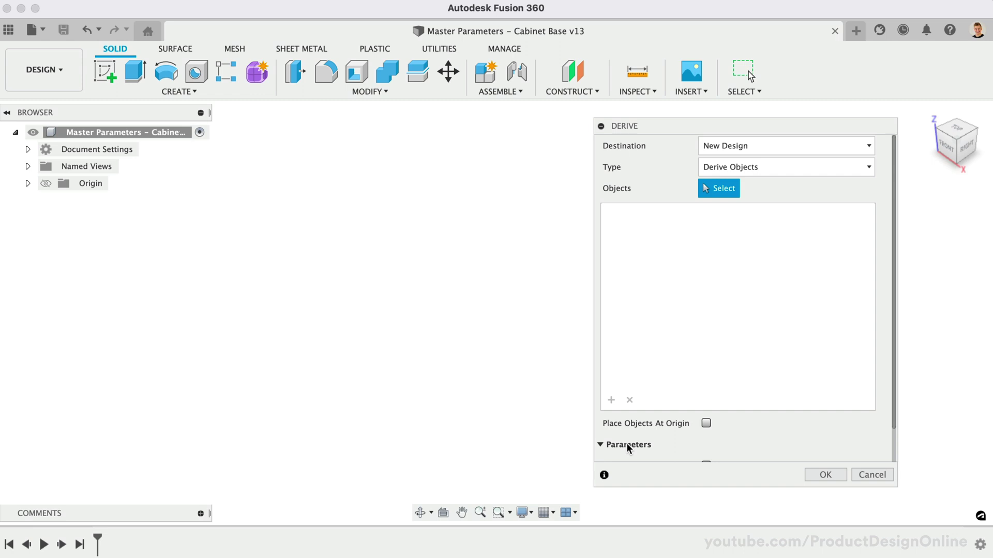
{"action": "left_click", "coordinate": [625, 443]}
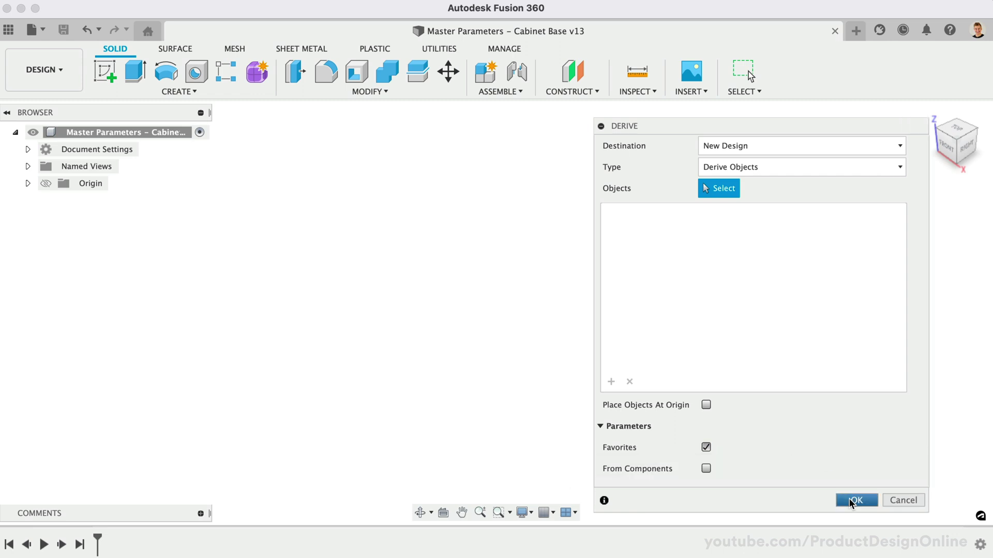
{"action": "left_click", "coordinate": [850, 502]}
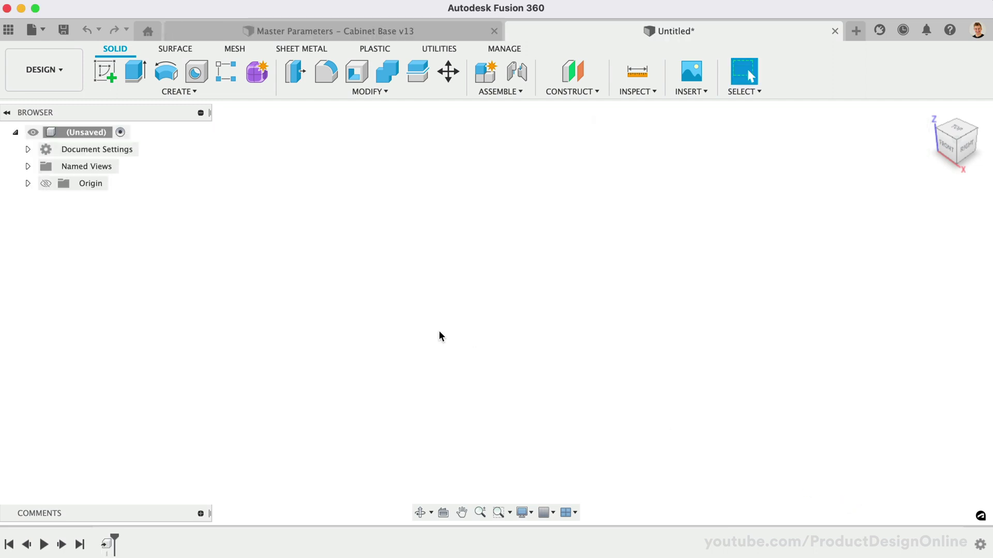
Save the derived design as 'Base Cabinet Example' and reveal its six linked master parameters
{"action": "left_click", "coordinate": [63, 32]}
{"action": "type", "text": "Base Cabinet Example"}
{"action": "key", "text": "Return"}
{"action": "type", "text": "s"}
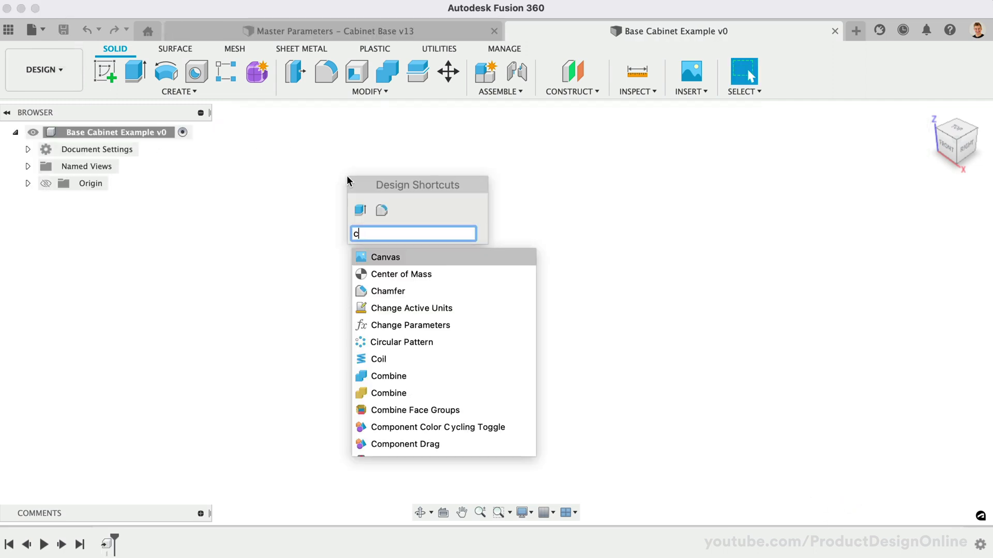
{"action": "type", "text": "param"}
{"action": "key", "text": "Return"}
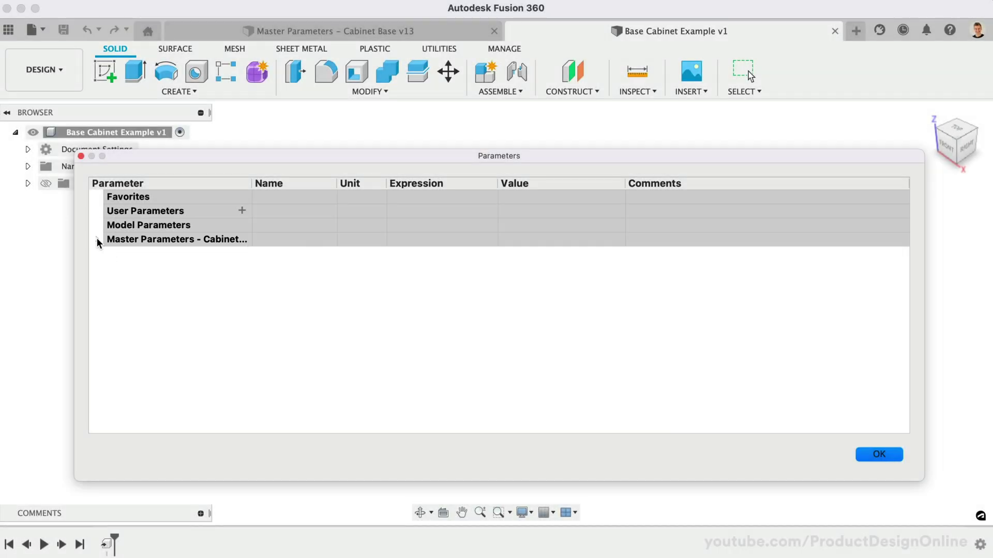
{"action": "left_click", "coordinate": [97, 239]}
{"action": "left_click", "coordinate": [110, 253]}
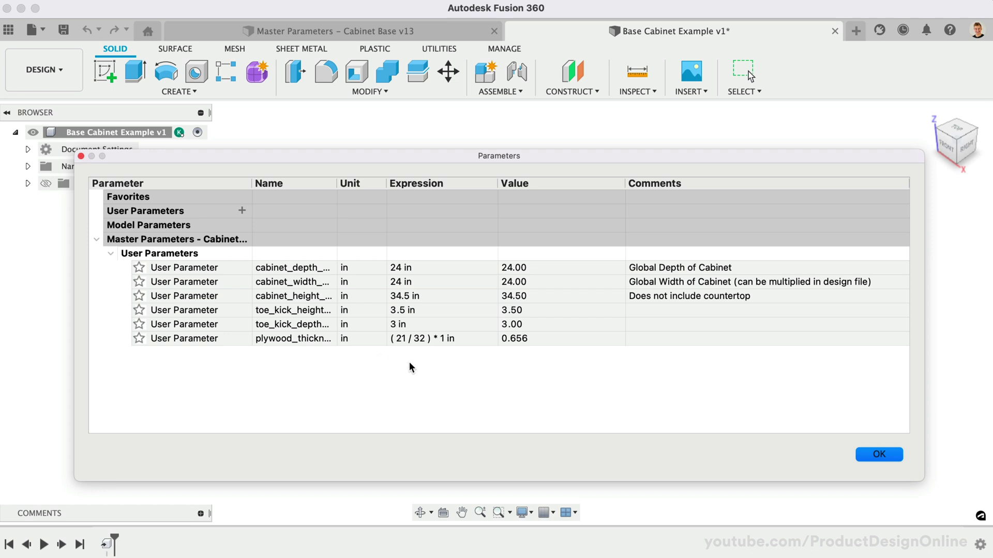
{"action": "left_click", "coordinate": [335, 209]}
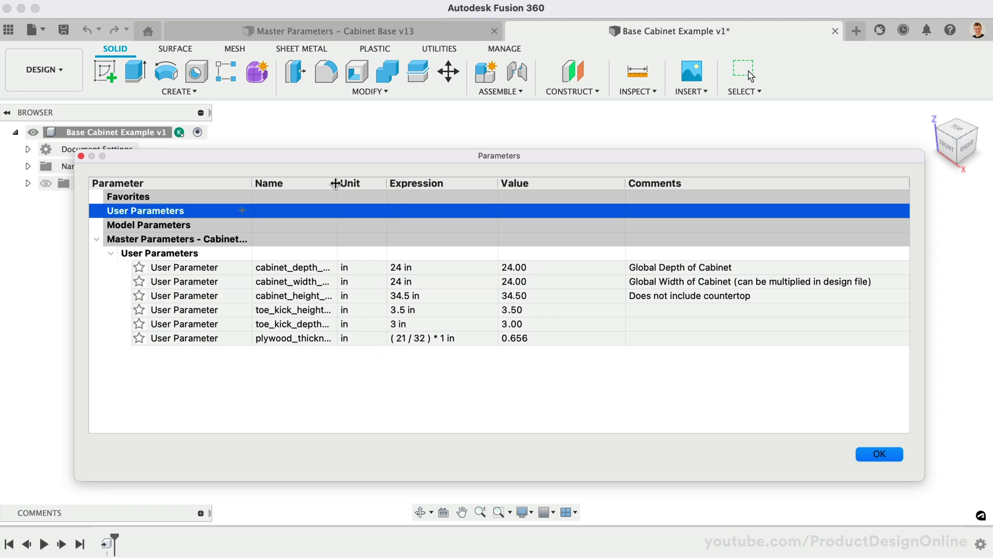
{"action": "left_click_drag", "start_coordinate": [338, 184], "coordinate": [373, 186]}
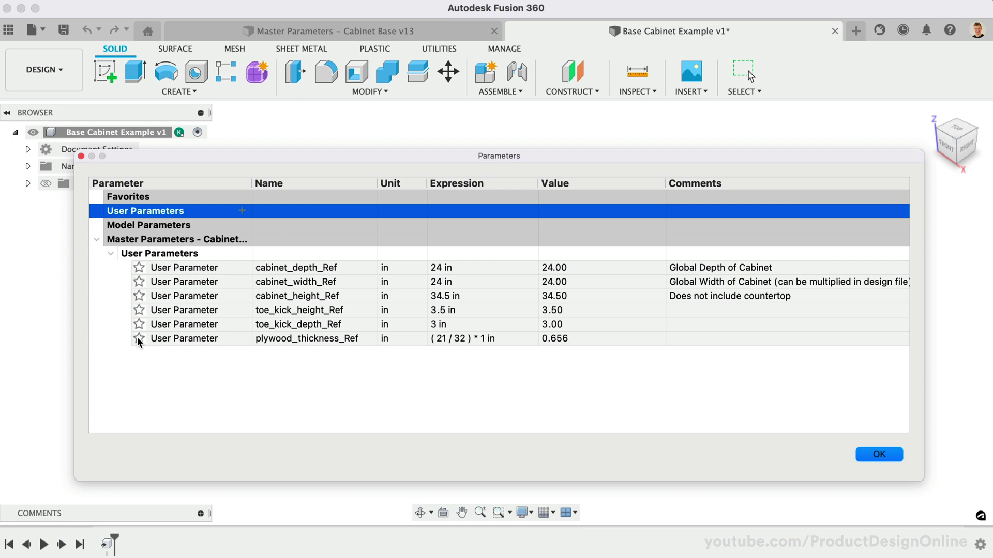
Favorite the linked plywood_thickness_Ref, cabinet_width_Ref, cabinet_depth_Ref and other _Ref parameters
{"action": "left_click", "coordinate": [137, 338]}
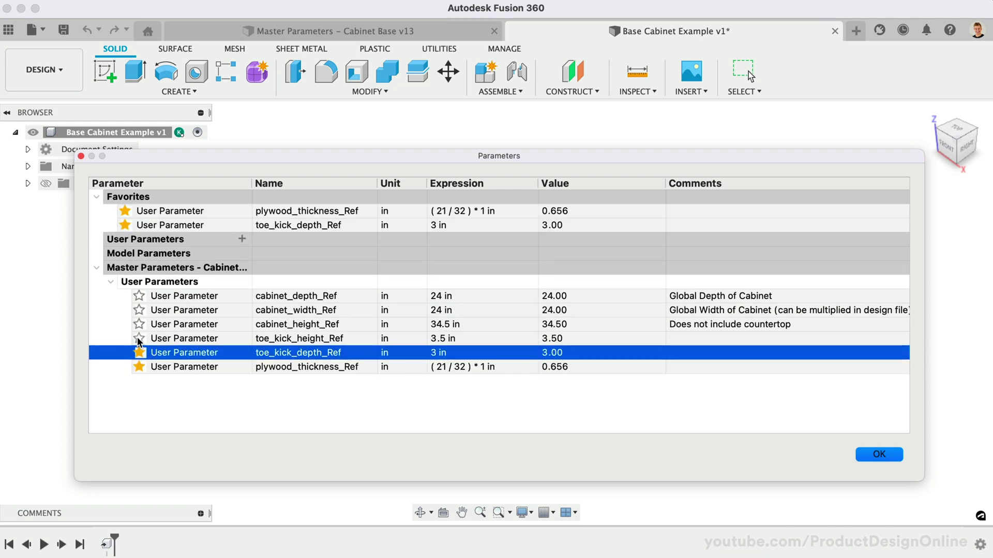
{"action": "left_click", "coordinate": [137, 338]}
{"action": "left_click", "coordinate": [138, 338]}
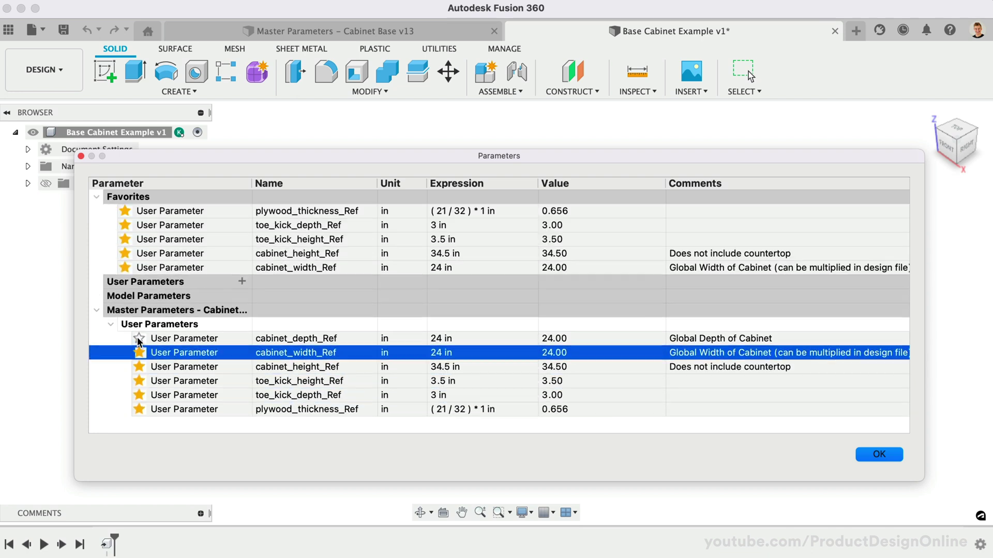
{"action": "left_click", "coordinate": [139, 339]}
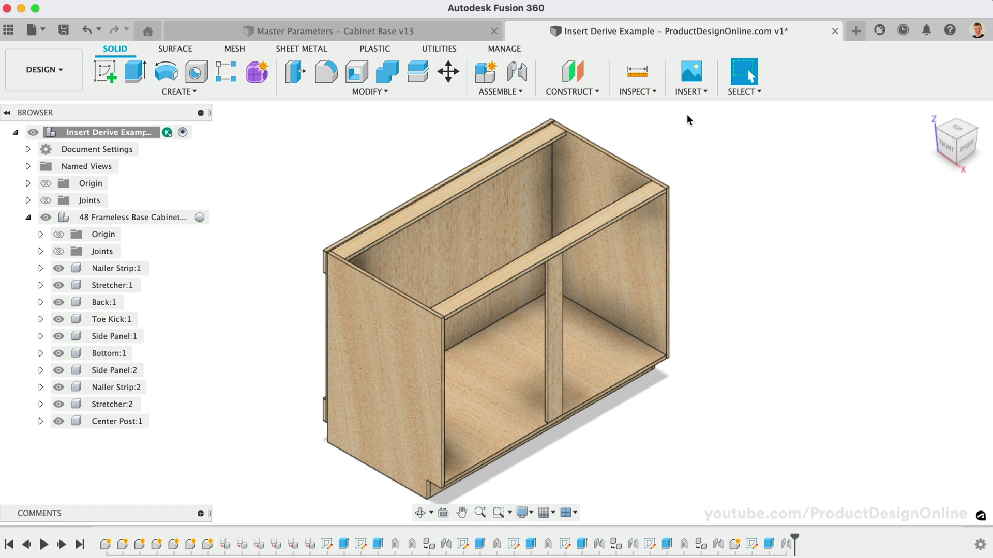
Choose Master Parameters - Cabinet Base as the Insert Derive source design
{"action": "left_click", "coordinate": [688, 92]}
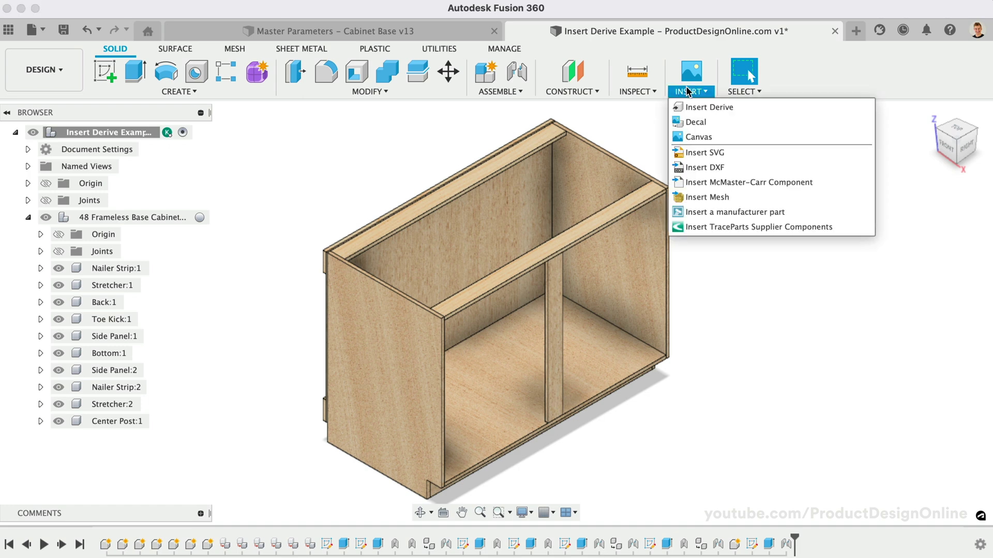
{"action": "left_click", "coordinate": [736, 108]}
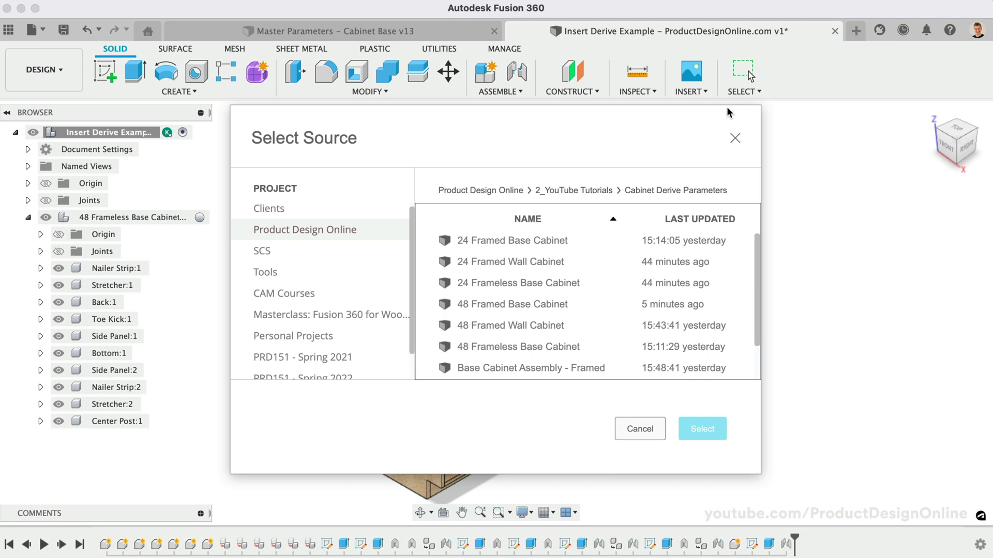
{"action": "scroll", "coordinate": [530, 316], "scroll_direction": "down", "scroll_amount": 2}
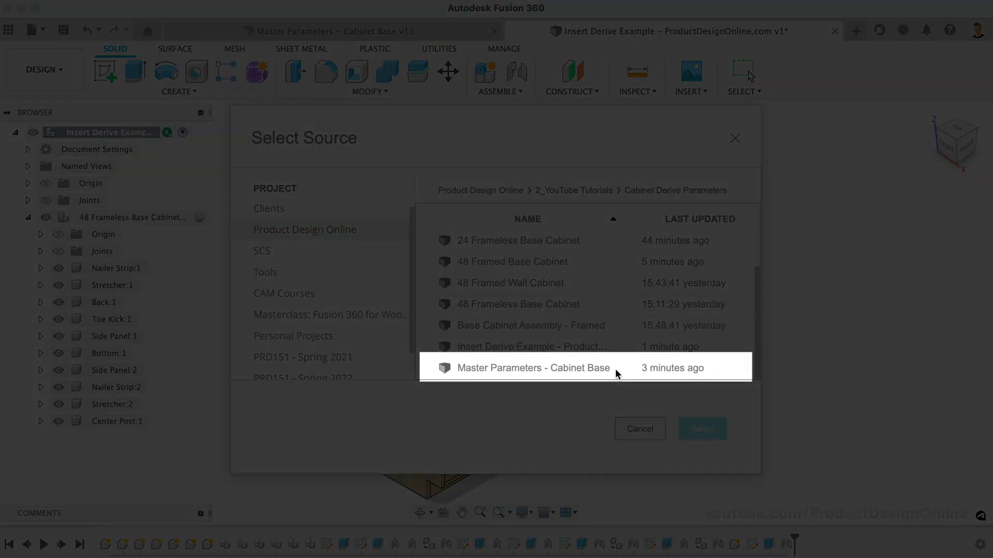
{"action": "left_click", "coordinate": [615, 372]}
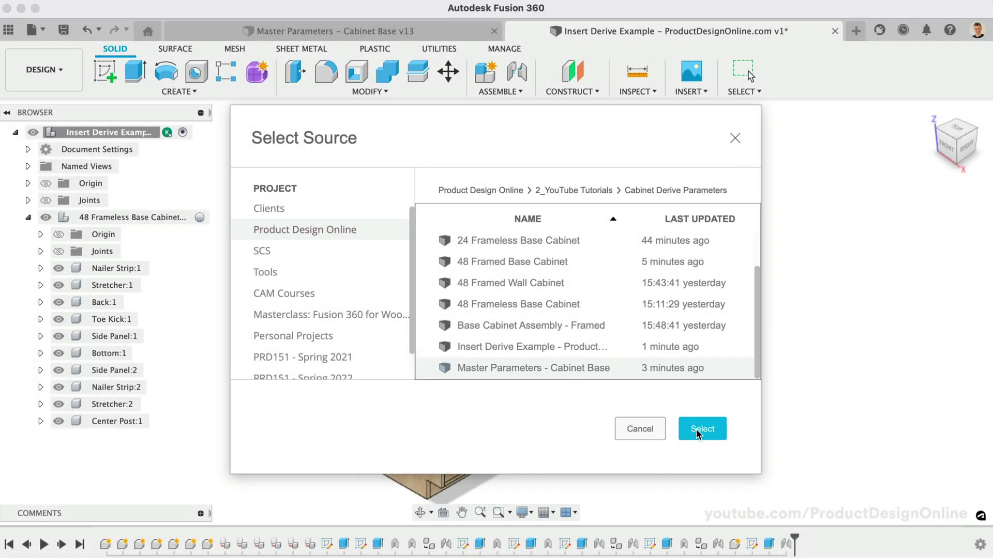
{"action": "left_click", "coordinate": [698, 435]}
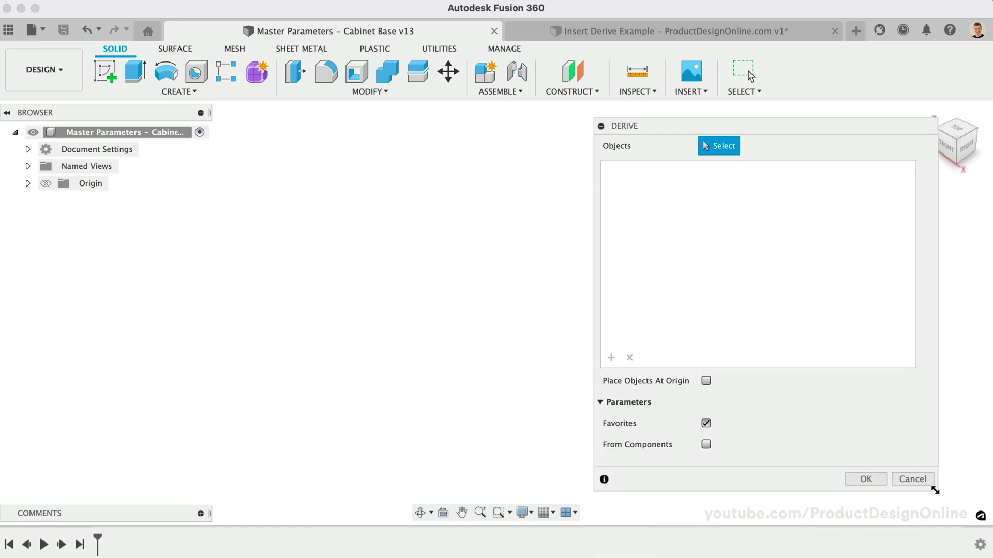
Derive the favorite parameters into Insert Derive Example and inspect the new derive feature's source
{"action": "left_click_drag", "start_coordinate": [933, 490], "coordinate": [935, 500]}
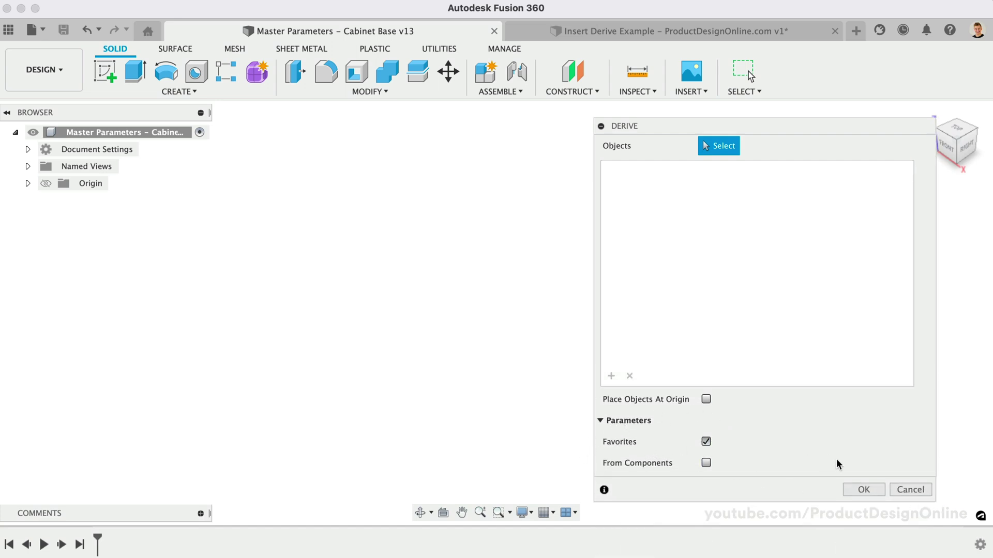
{"action": "left_click", "coordinate": [867, 490]}
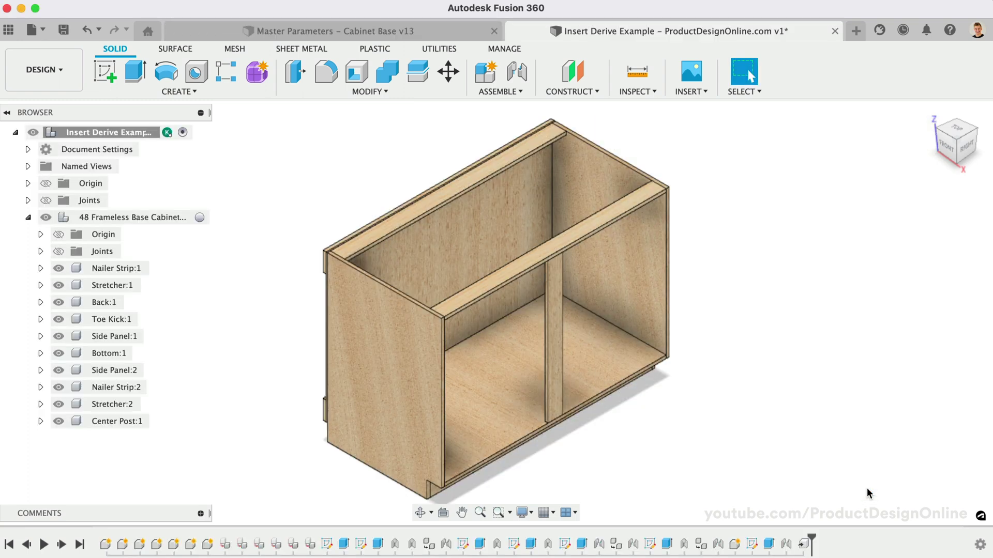
{"action": "left_click", "coordinate": [802, 546]}
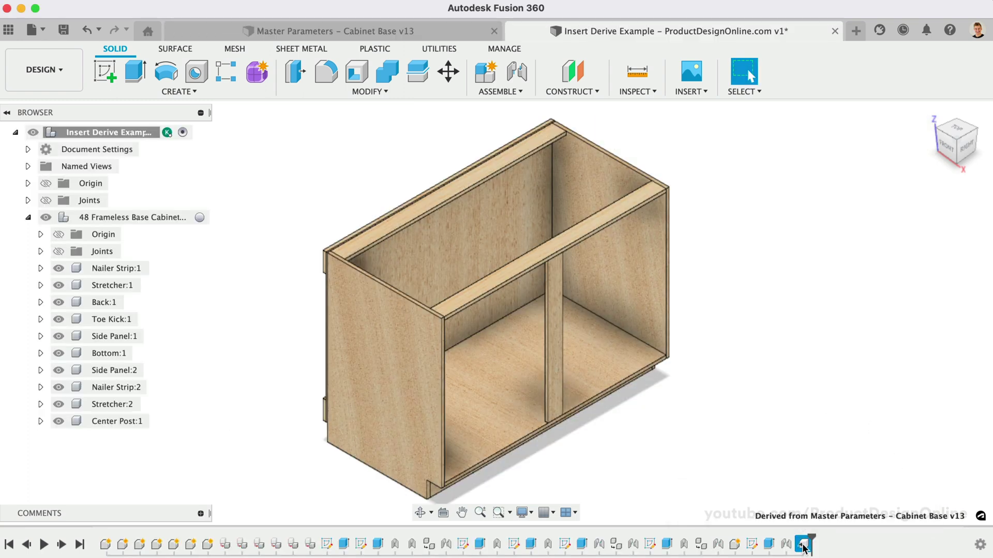
{"action": "right_click", "coordinate": [803, 547]}
{"action": "key", "text": "Escape"}
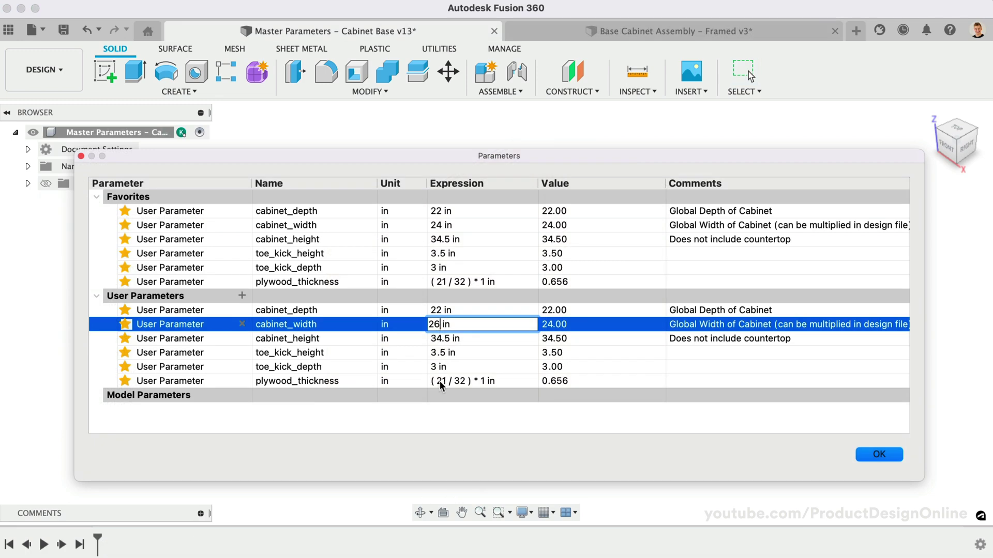
Set plywood_thickness to 0.75 in and cabinet_height to 35 in in the master parameters
{"action": "left_click", "coordinate": [440, 381]}
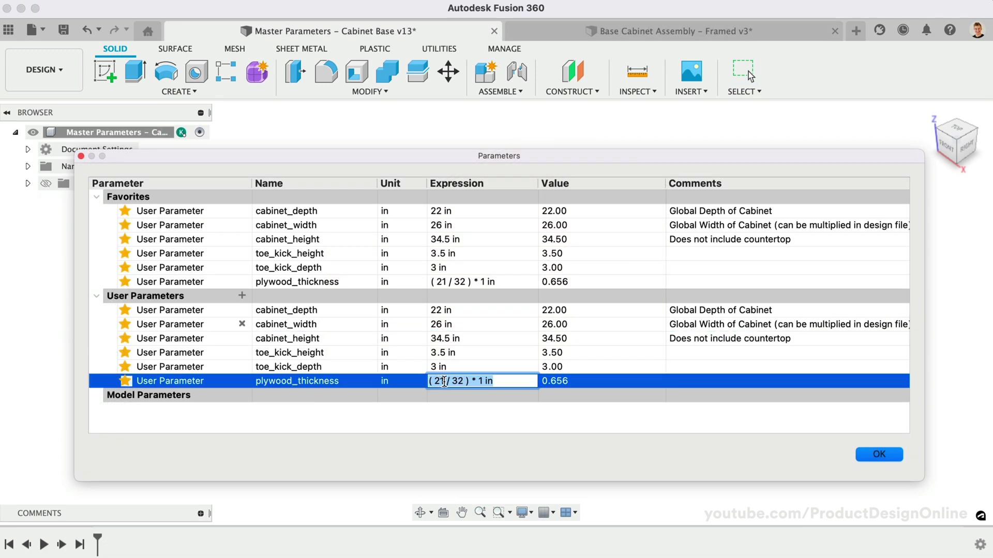
{"action": "left_click", "coordinate": [440, 381]}
{"action": "left_click_drag", "start_coordinate": [461, 381], "coordinate": [427, 384]}
{"action": "key", "text": "BackSpace"}
{"action": "type", "text": "75"}
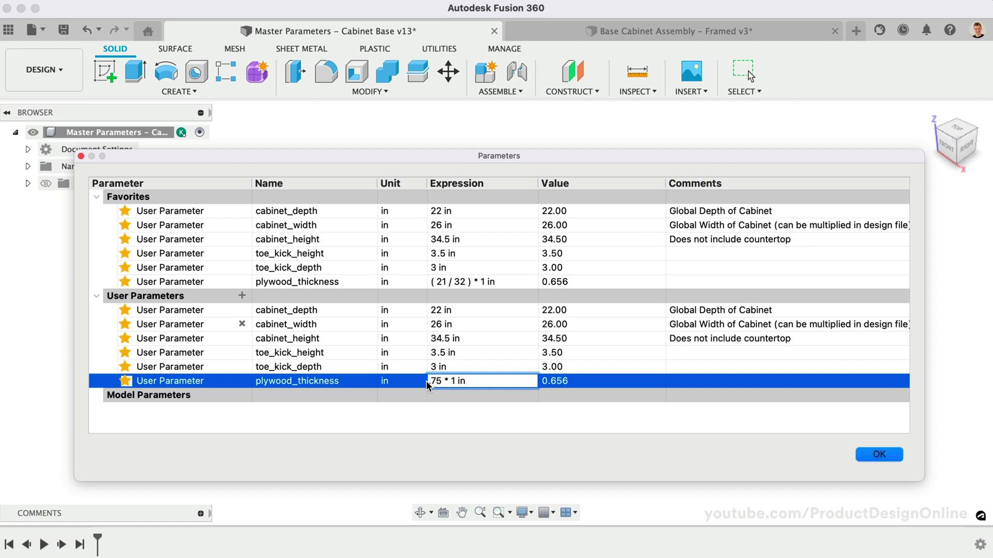
{"action": "left_click", "coordinate": [439, 339]}
{"action": "key", "text": "BackSpace"}
{"action": "key", "text": "BackSpace"}
{"action": "key", "text": "Return"}
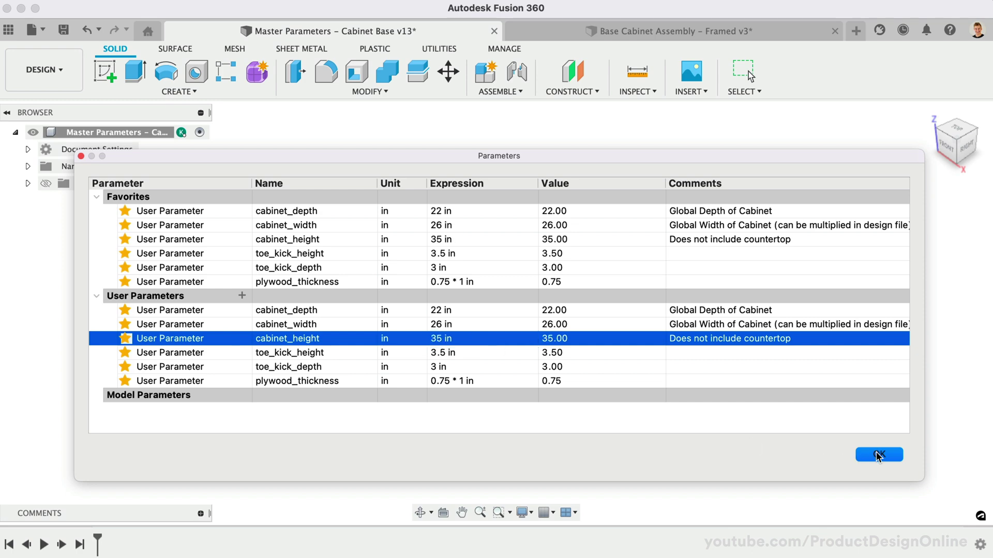
{"action": "left_click", "coordinate": [877, 456]}
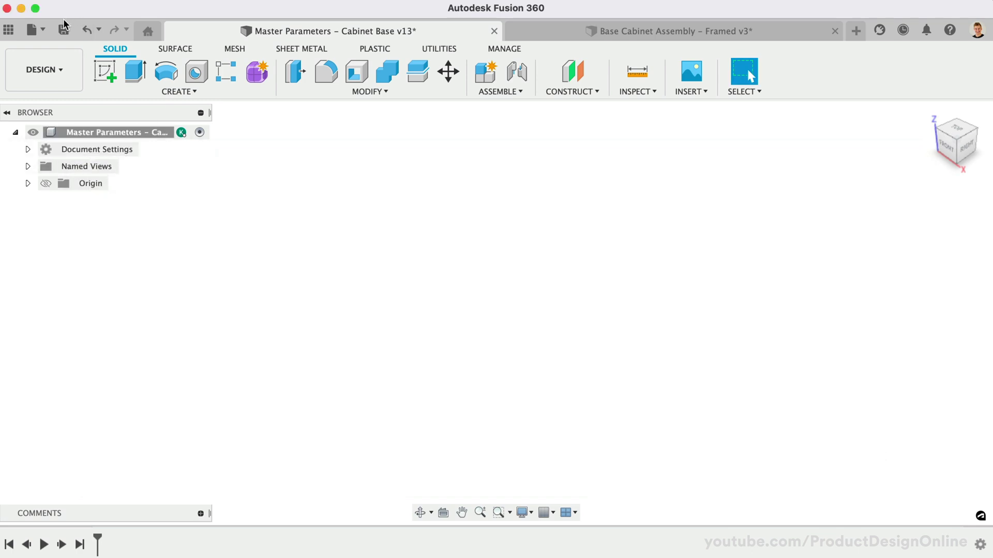
Save the master parameters design as a new version
{"action": "left_click", "coordinate": [64, 29]}
{"action": "left_click", "coordinate": [480, 308]}
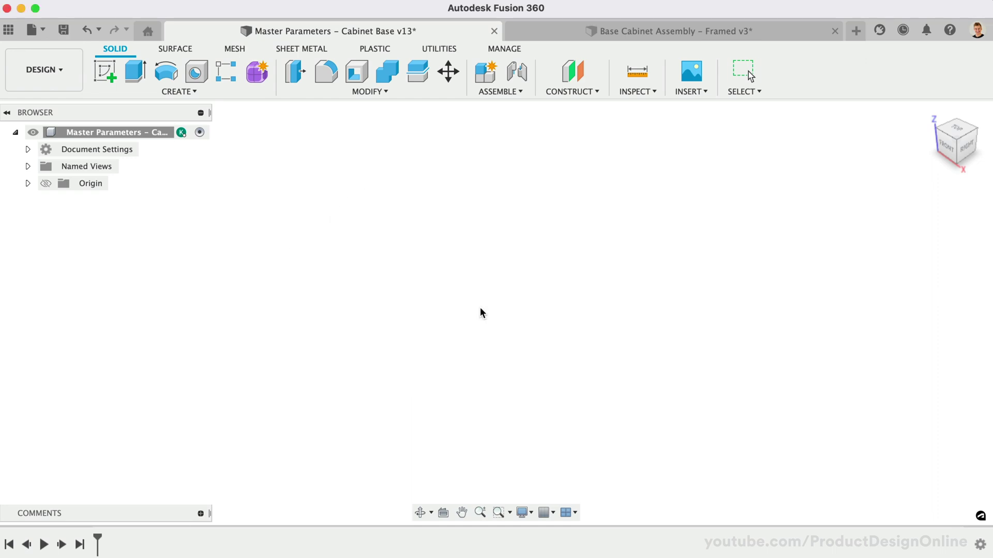
Get Latest on the Base Cabinet Assembly - Framed, then bring up options for 24 Framed Wall Cabinet in the data panel
{"action": "left_click", "coordinate": [610, 38]}
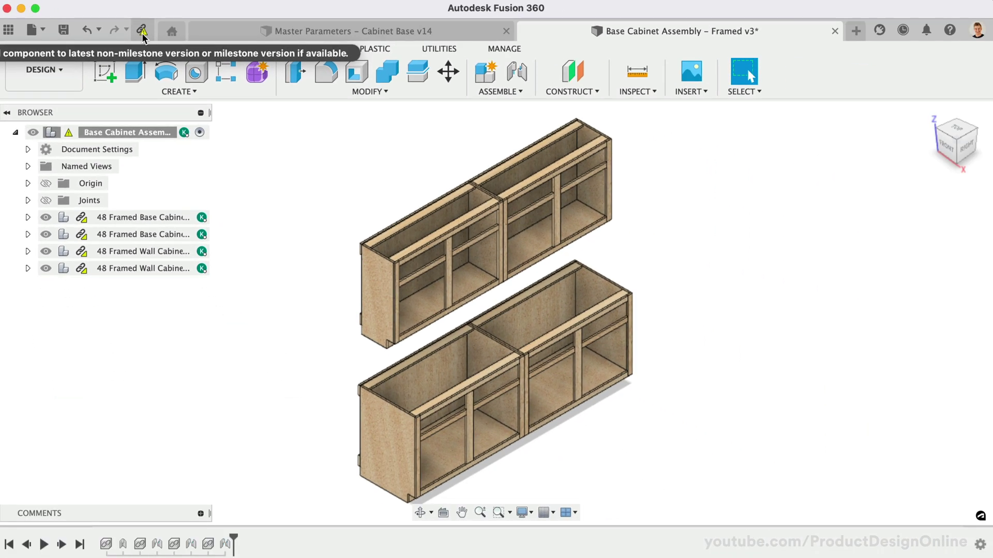
{"action": "left_click", "coordinate": [143, 36]}
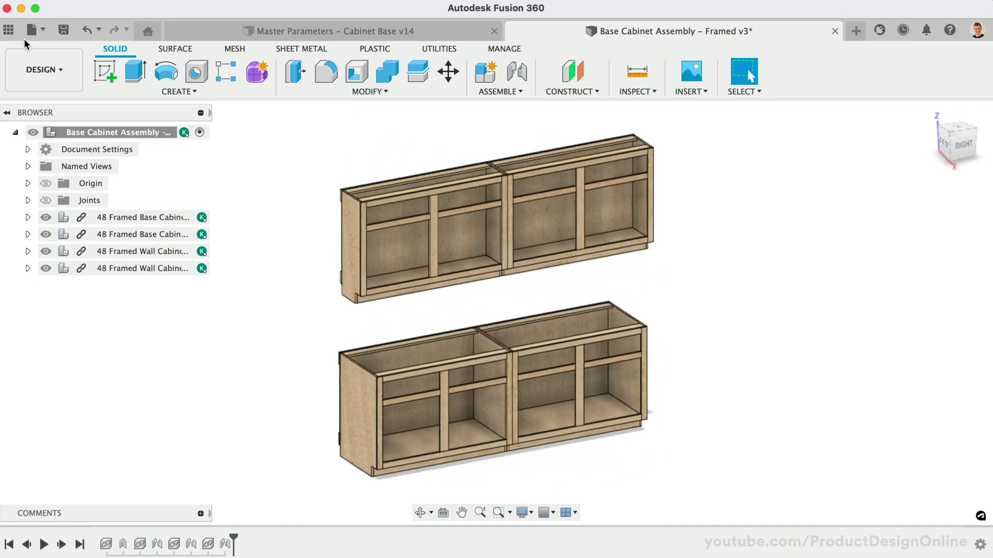
{"action": "left_click", "coordinate": [9, 30]}
{"action": "right_click", "coordinate": [180, 225]}
Open the 24 Framed Wall Cabinet and 24 Framed Base Cabinet designs from the Data Panel
{"action": "left_click", "coordinate": [193, 229]}
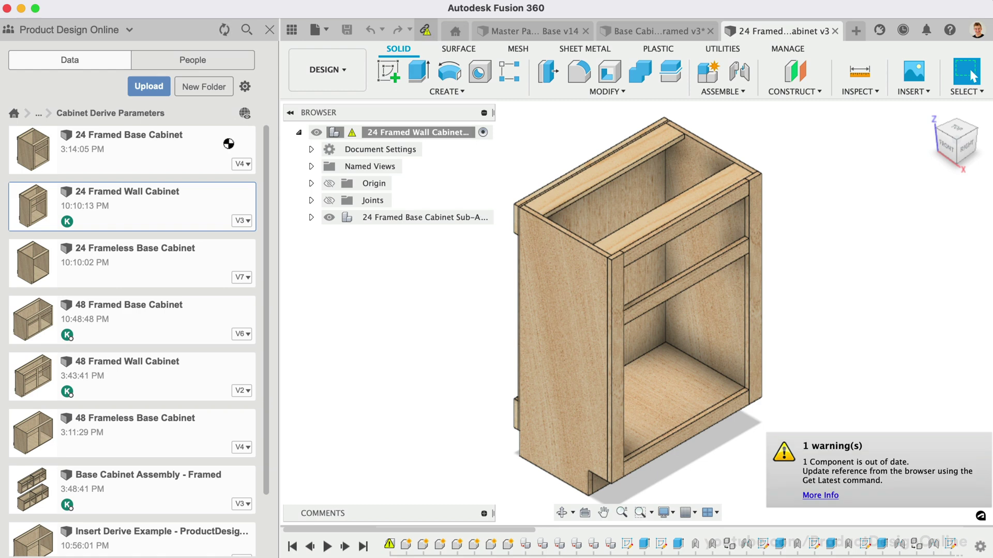
{"action": "right_click", "coordinate": [124, 164]}
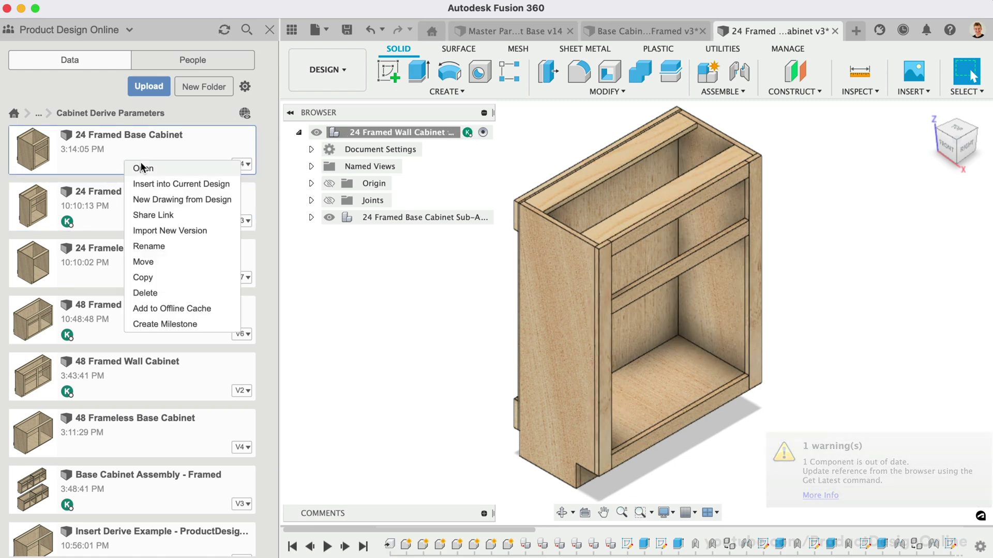
{"action": "left_click", "coordinate": [142, 167]}
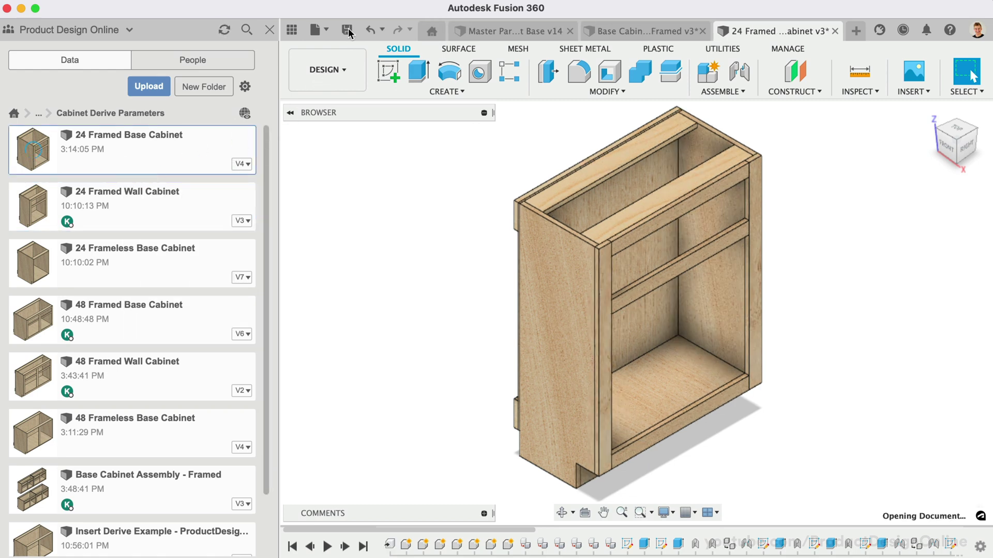